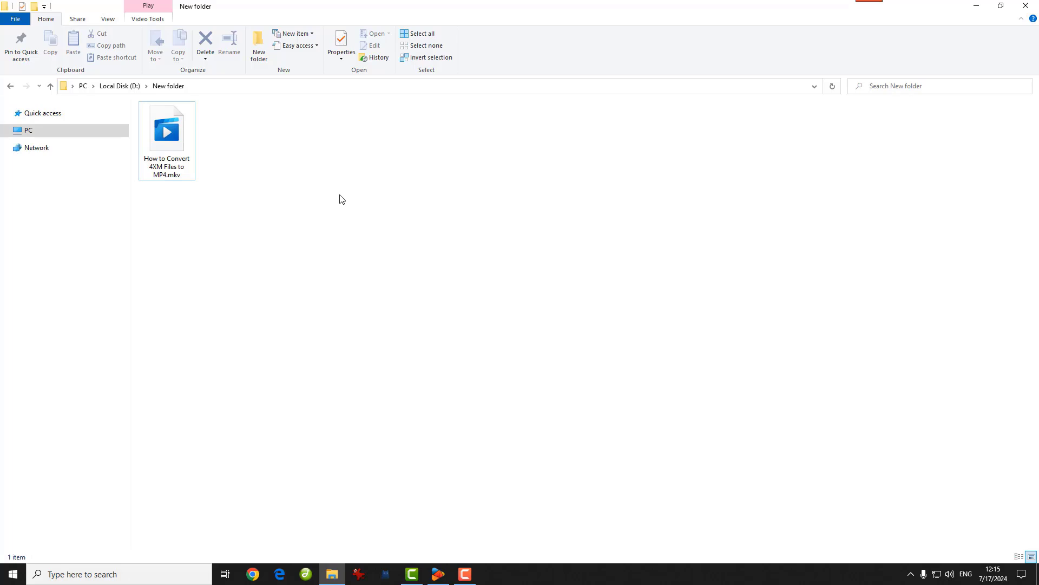
# - Select 'How to Convert 4XM Files to MP4.mkv' and bring up its menu to open it in VLC
pyautogui.click(160, 160)
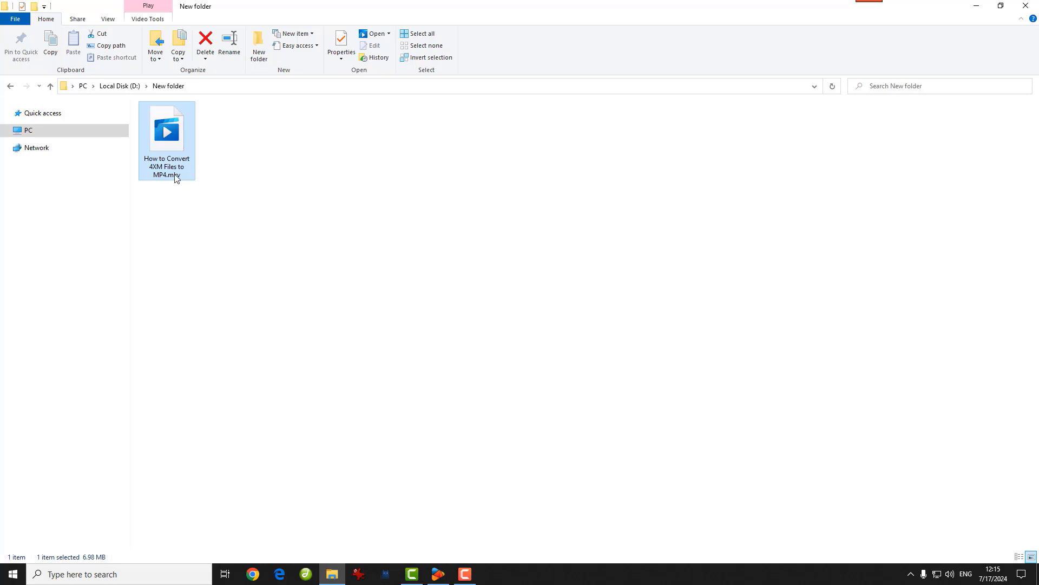
pyautogui.rightClick(190, 140)
pyautogui.moveTo(224, 218)
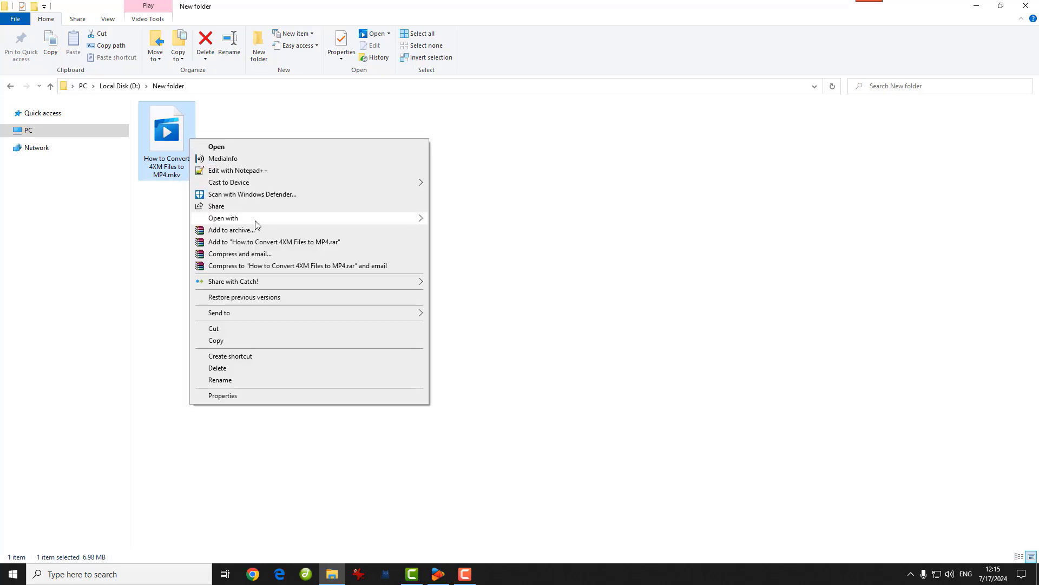
# - Play the MKV in VLC, disabling subtitles and then switching the English sub track back on
pyautogui.click(460, 242)
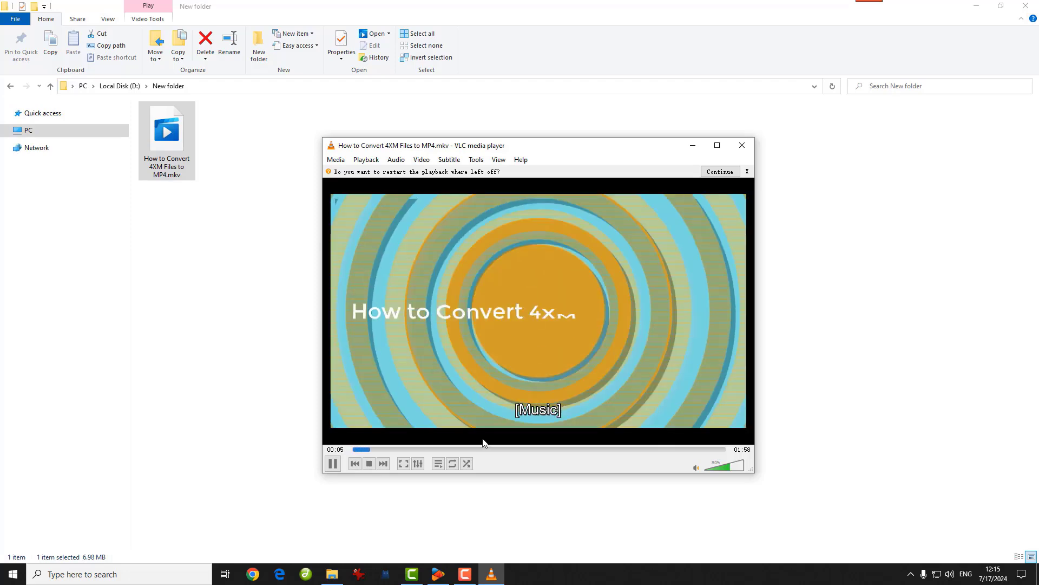
pyautogui.press('Right')
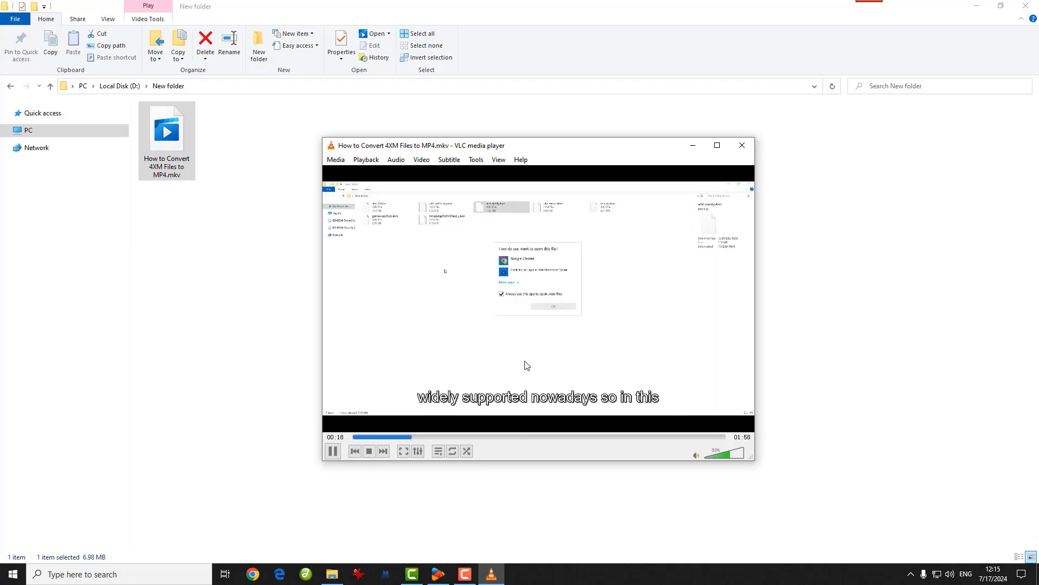
pyautogui.rightClick(519, 285)
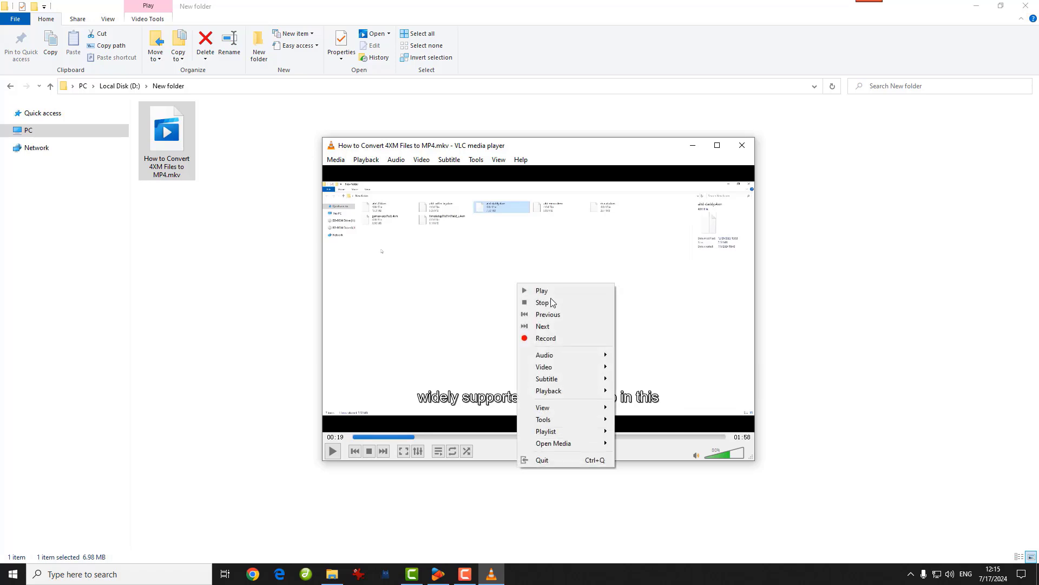
pyautogui.moveTo(644, 393)
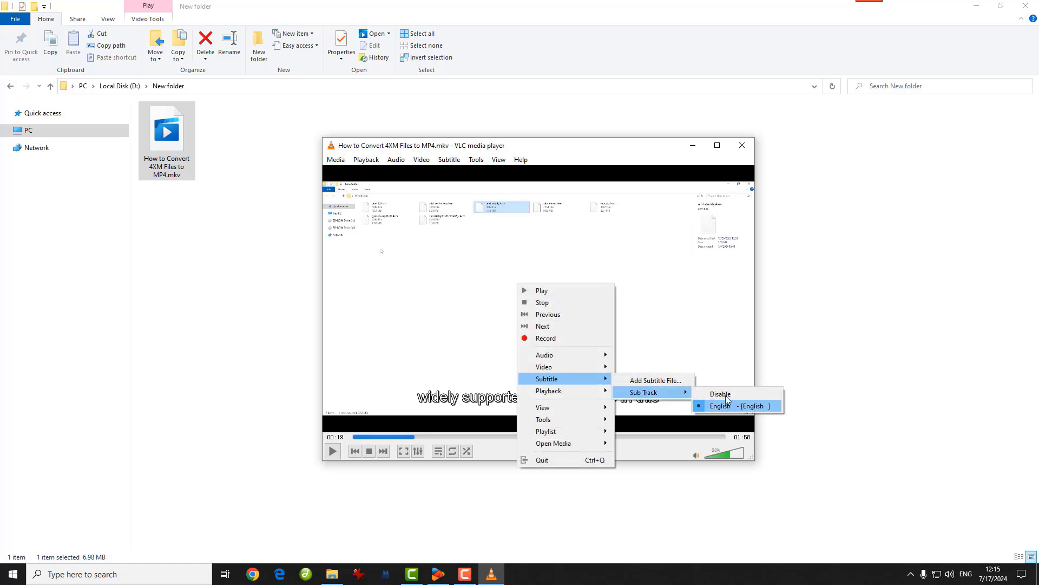
pyautogui.click(732, 394)
pyautogui.rightClick(498, 259)
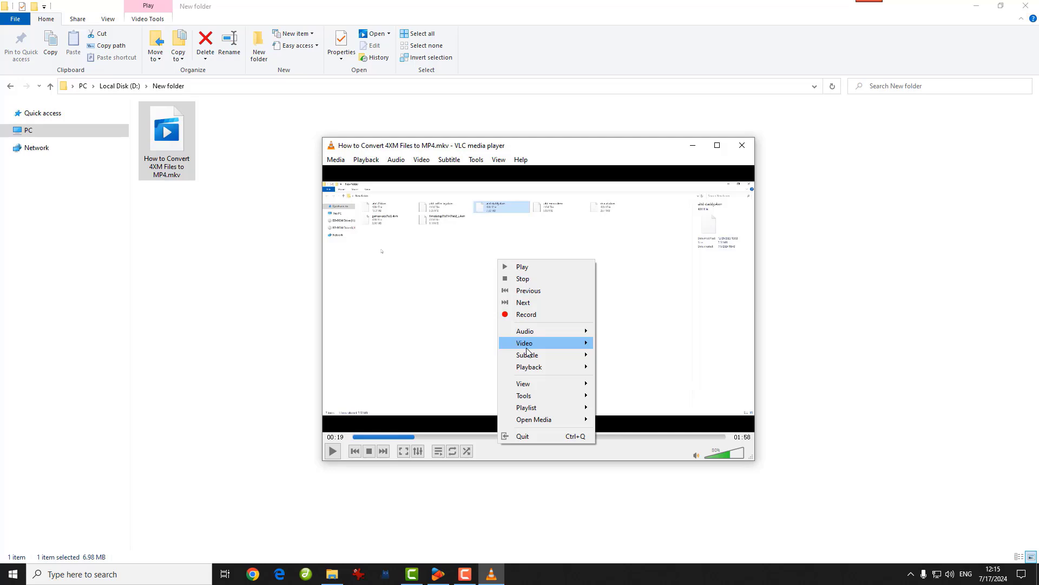
pyautogui.click(716, 383)
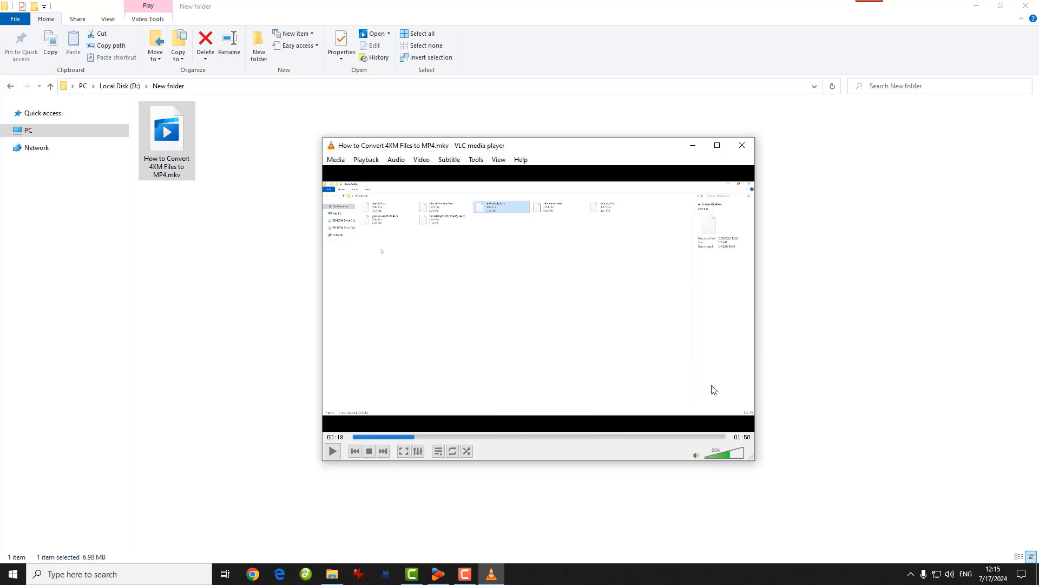
pyautogui.press('space')
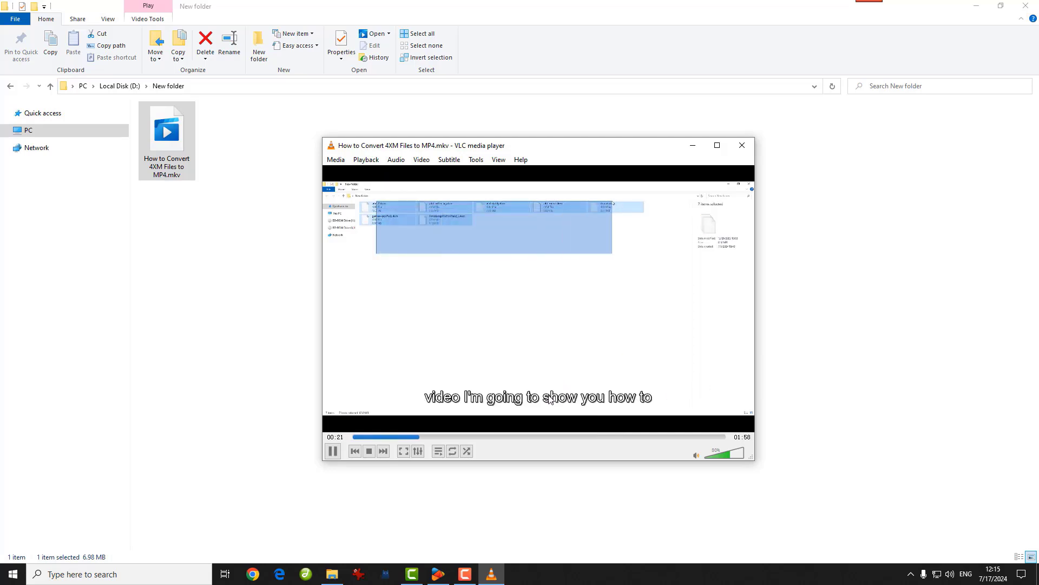
# - Close VLC and open the Converter tool in HD Video Converter Factory Pro
pyautogui.click(742, 146)
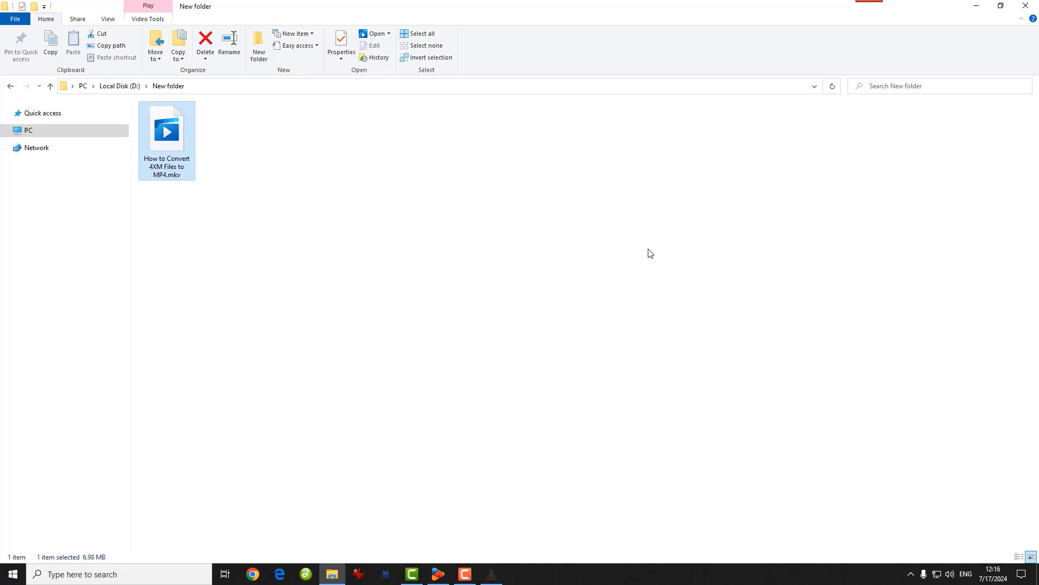
pyautogui.click(431, 574)
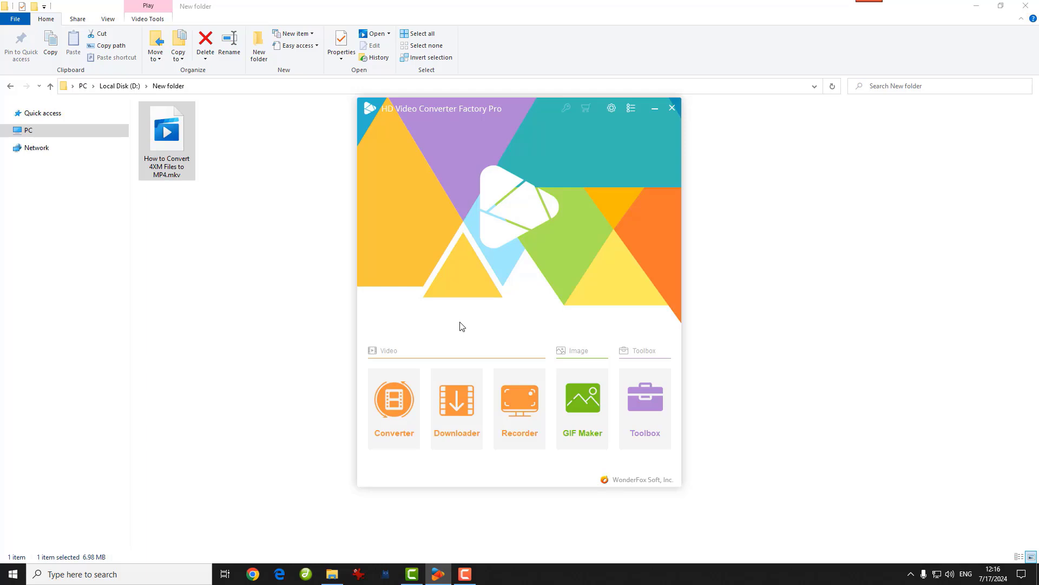
pyautogui.click(405, 395)
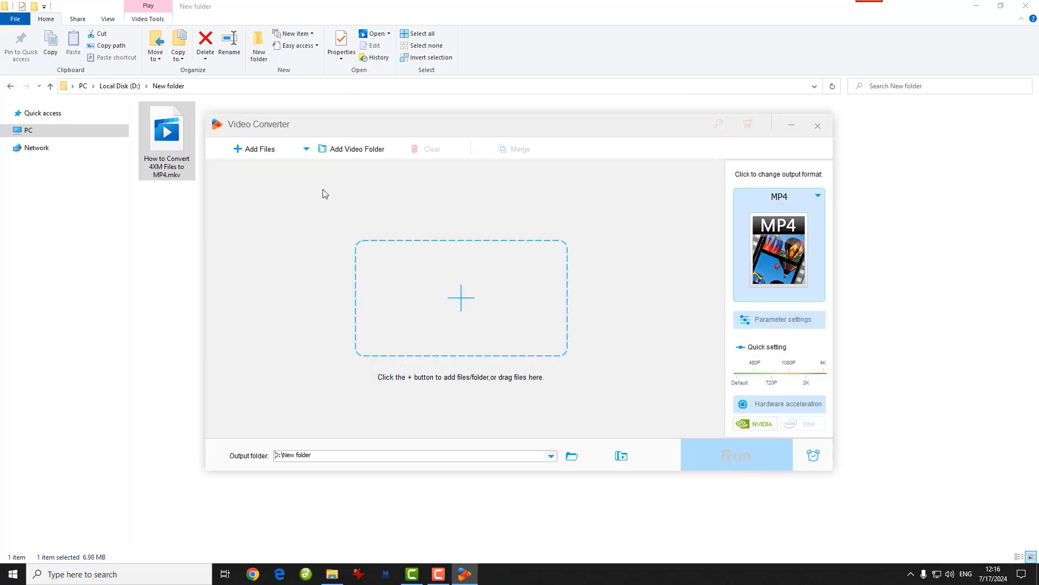
# - Add the MKV file to the converter and choose MP4 as the output format
pyautogui.moveTo(160, 145)
pyautogui.mouseDown()
pyautogui.moveTo(266, 232)
pyautogui.moveTo(352, 273)
pyautogui.mouseUp()
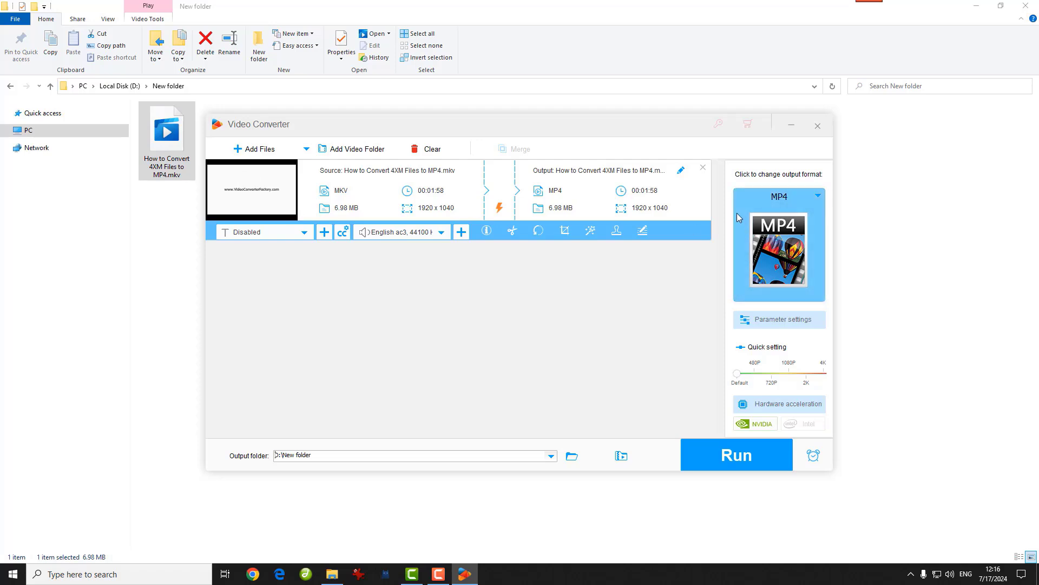
pyautogui.click(747, 200)
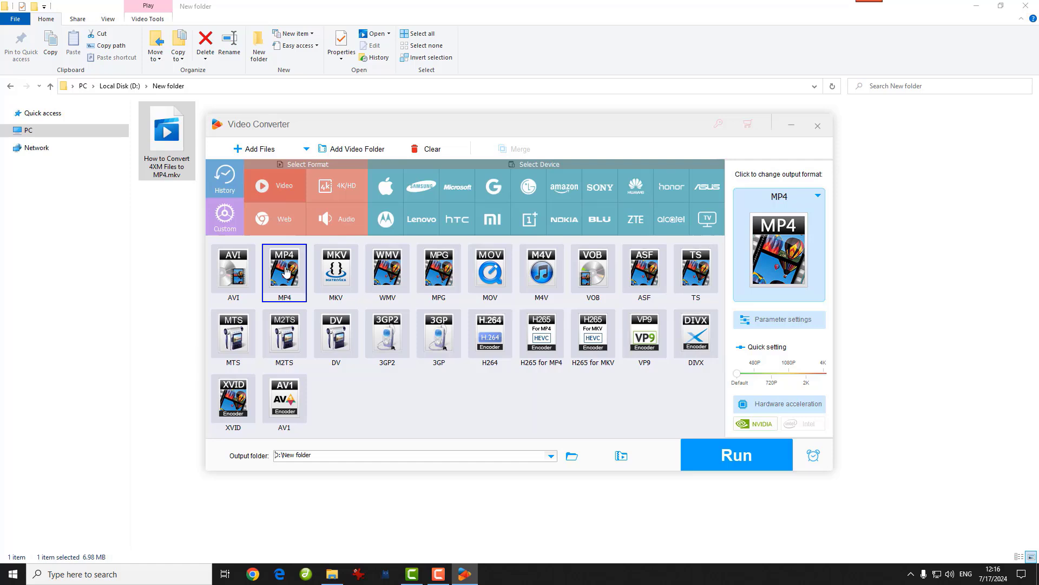
pyautogui.click(286, 271)
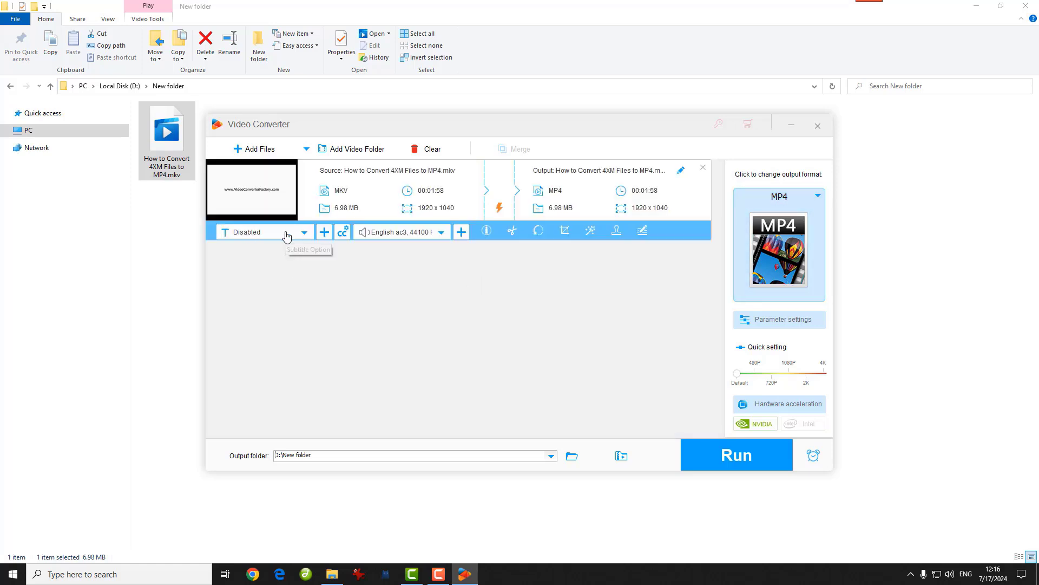
# - Enable the 1-English subtitle track in the subtitle dropdown
pyautogui.click(283, 234)
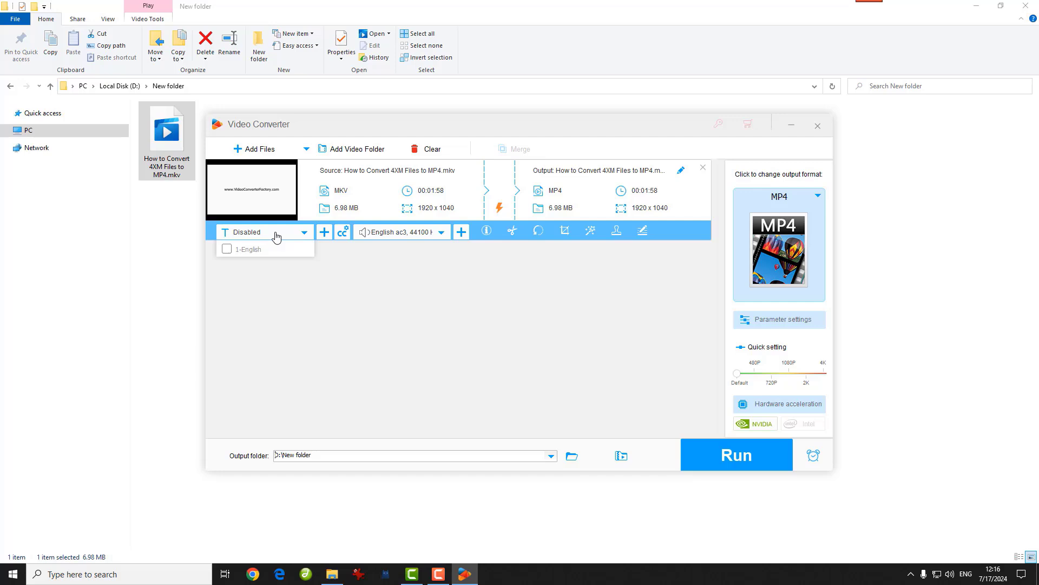
pyautogui.click(228, 250)
pyautogui.click(277, 282)
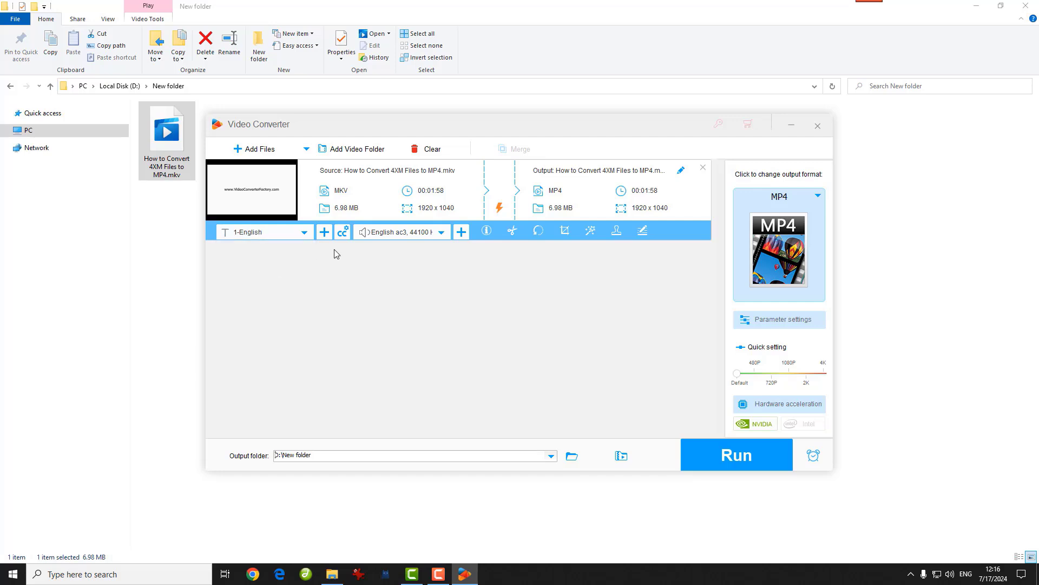
# - Start adding the external English.srt subtitle, cancel it, and open the subtitle type settings
pyautogui.click(324, 232)
pyautogui.click(387, 318)
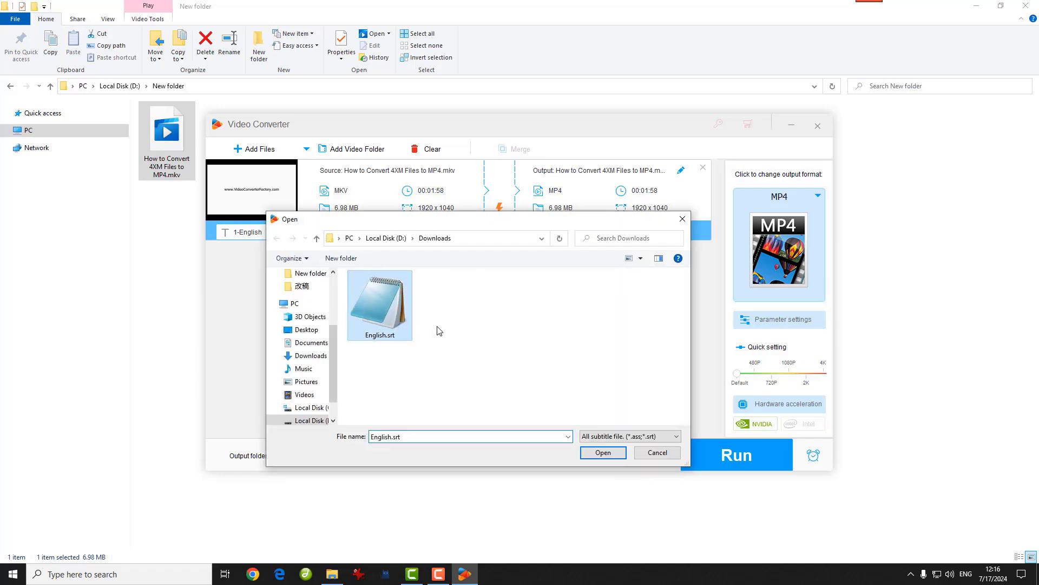
pyautogui.click(673, 455)
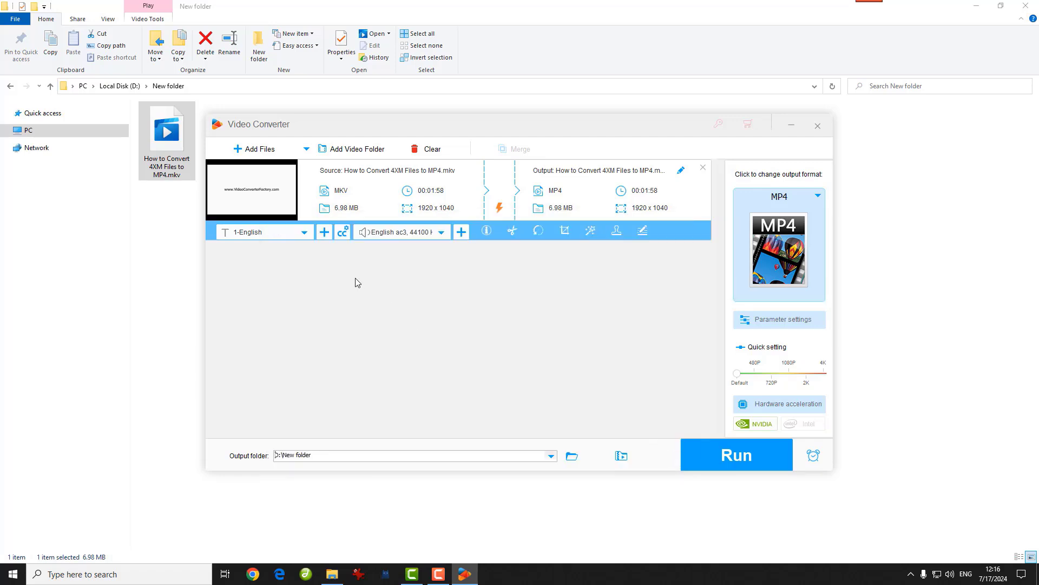
pyautogui.click(344, 233)
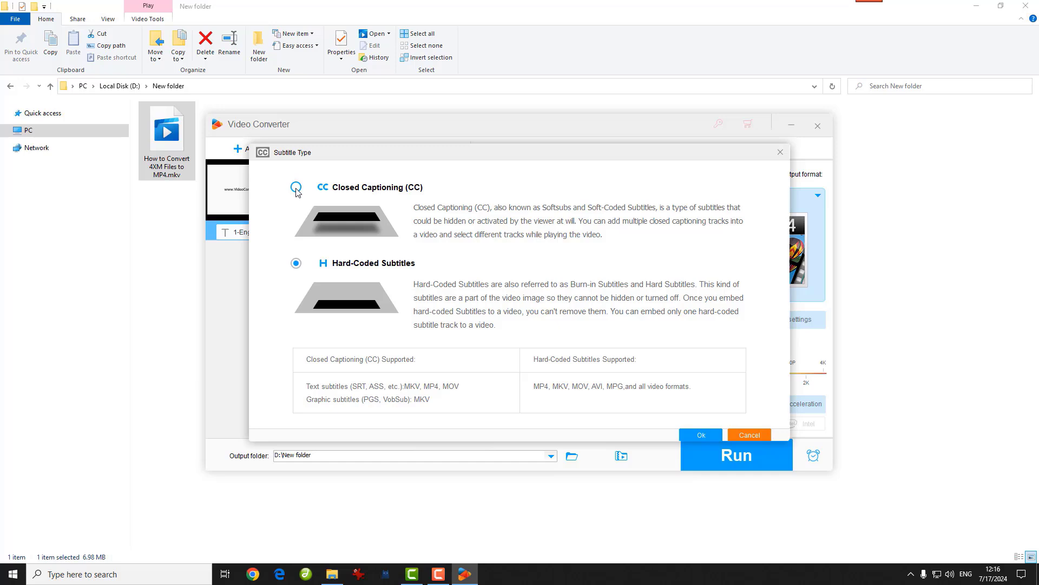
# - Confirm Closed Captioning (CC) as the subtitle type with Ok
pyautogui.click(685, 436)
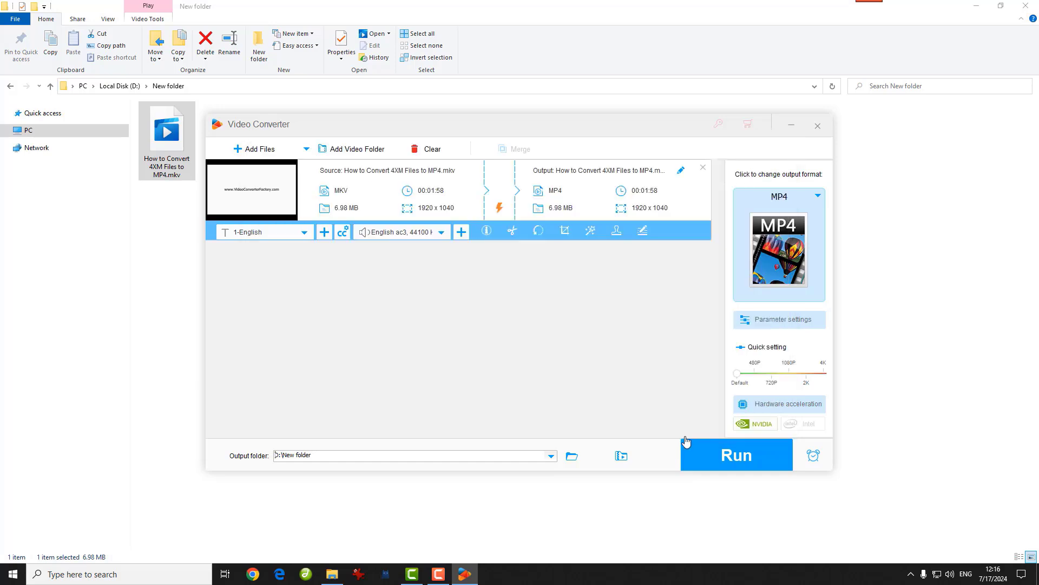
pyautogui.click(501, 213)
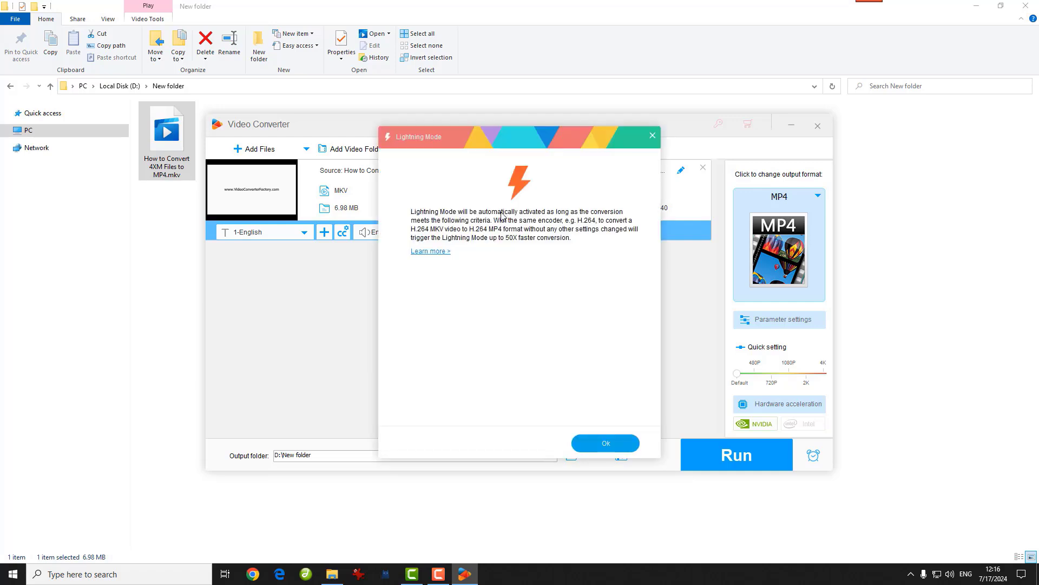
pyautogui.click(601, 442)
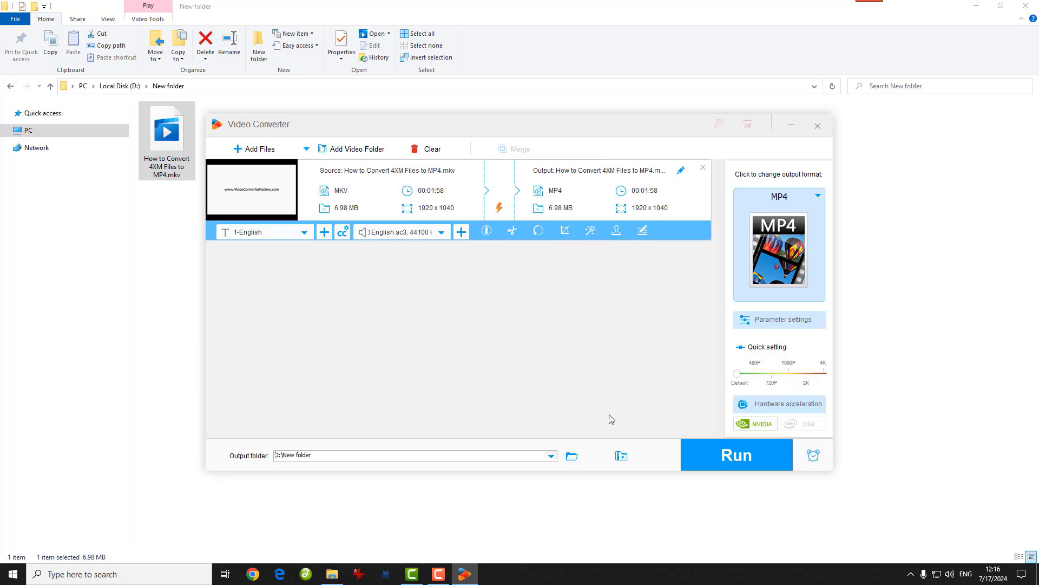
# - Run the MKV-to-MP4 conversion, dismiss the completion notice, and reveal the folder
pyautogui.click(699, 455)
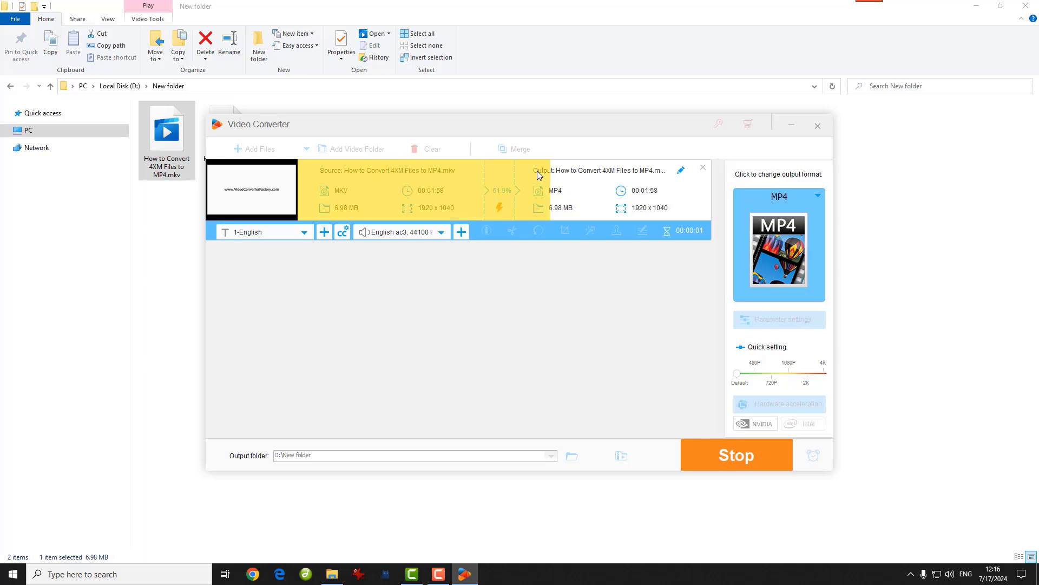
pyautogui.click(771, 106)
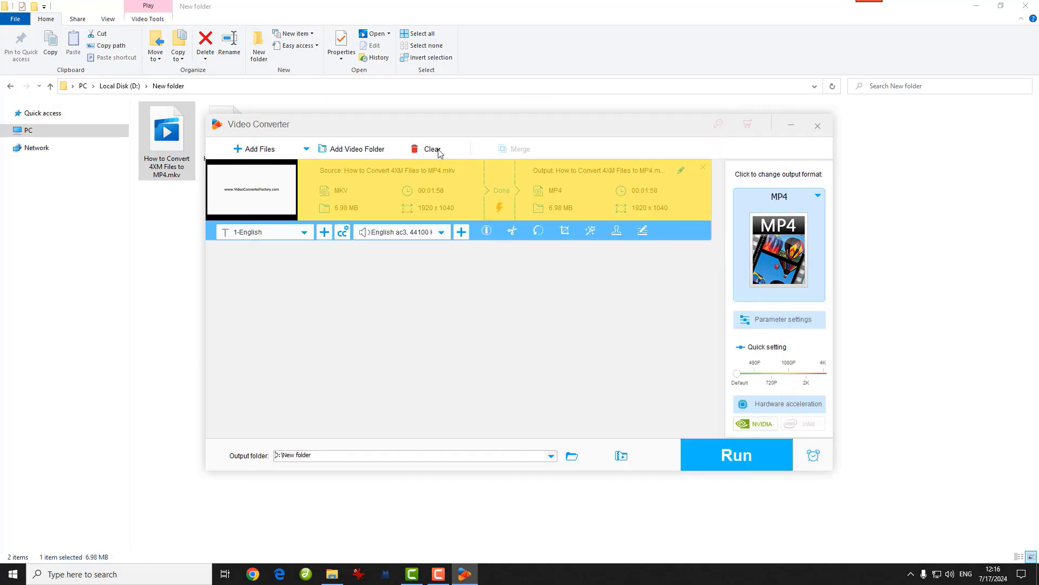
pyautogui.moveTo(409, 133); pyautogui.dragTo(520, 132)
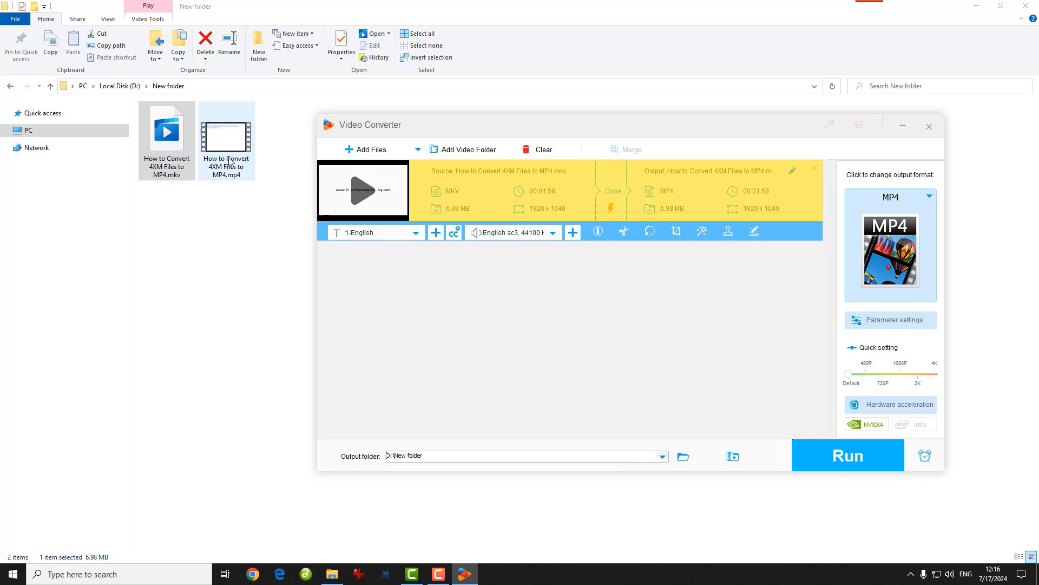
# - Load the converted MP4 into the converter and inspect its subtitle track list
pyautogui.moveTo(246, 178); pyautogui.dragTo(420, 298)
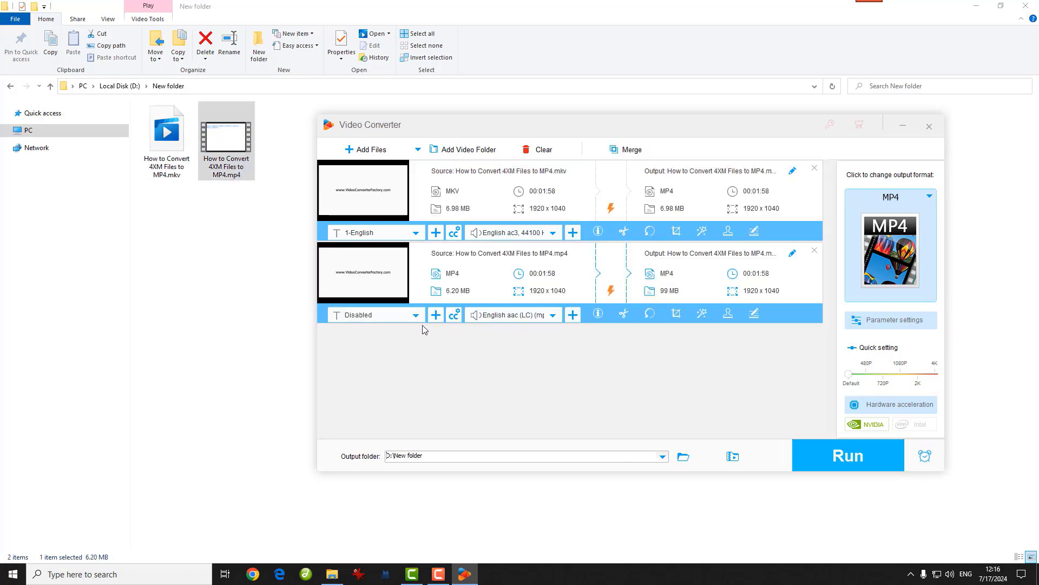
pyautogui.click(414, 316)
pyautogui.click(502, 370)
# - Open the converted MP4 from Explorer in VLC media player to start the 1:58 video
pyautogui.rightClick(231, 155)
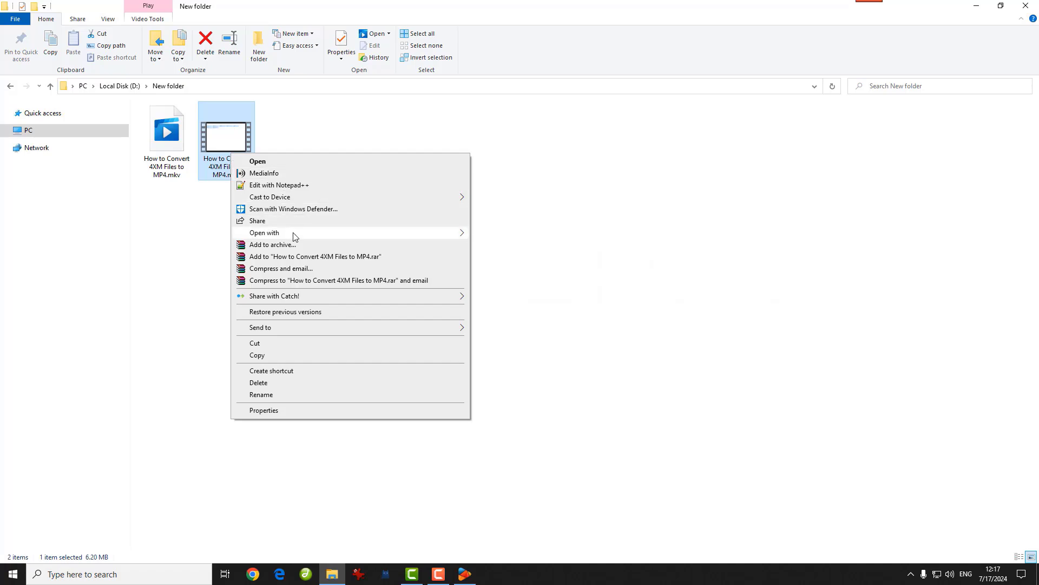
pyautogui.moveTo(265, 233)
pyautogui.click(489, 258)
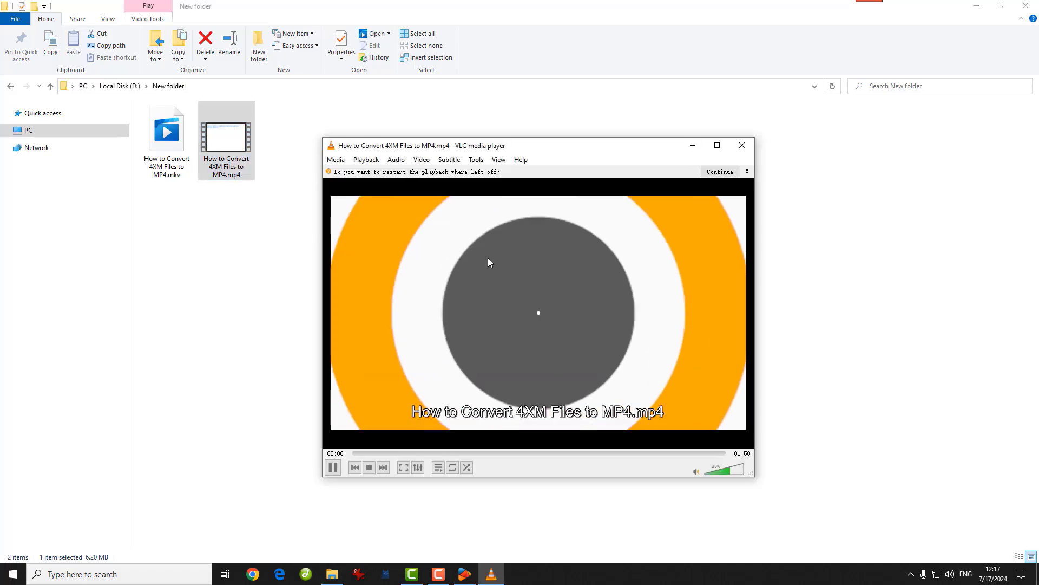